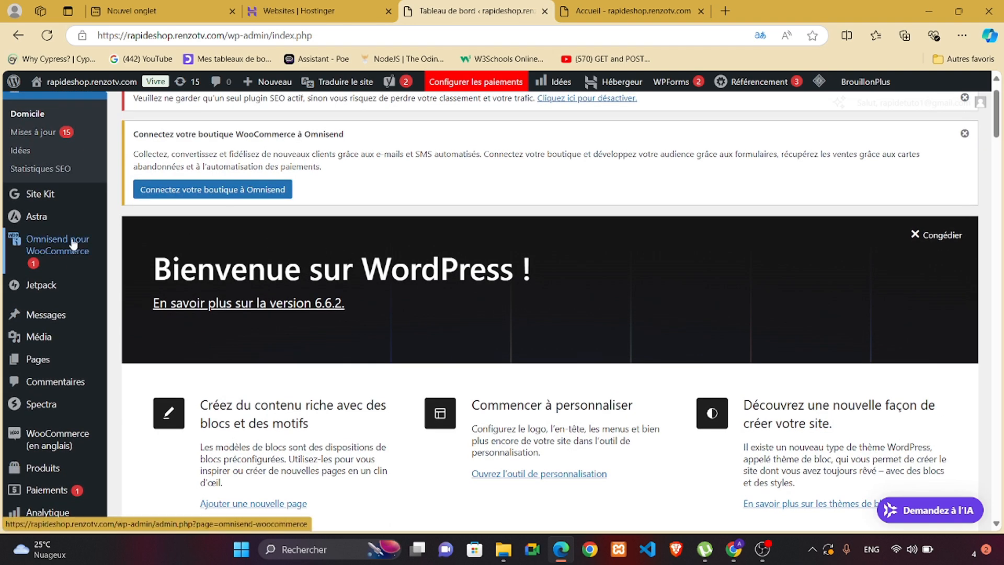
Open the Home front page for editing from the site's list of pages
scroll(29, 346, "down", 1)
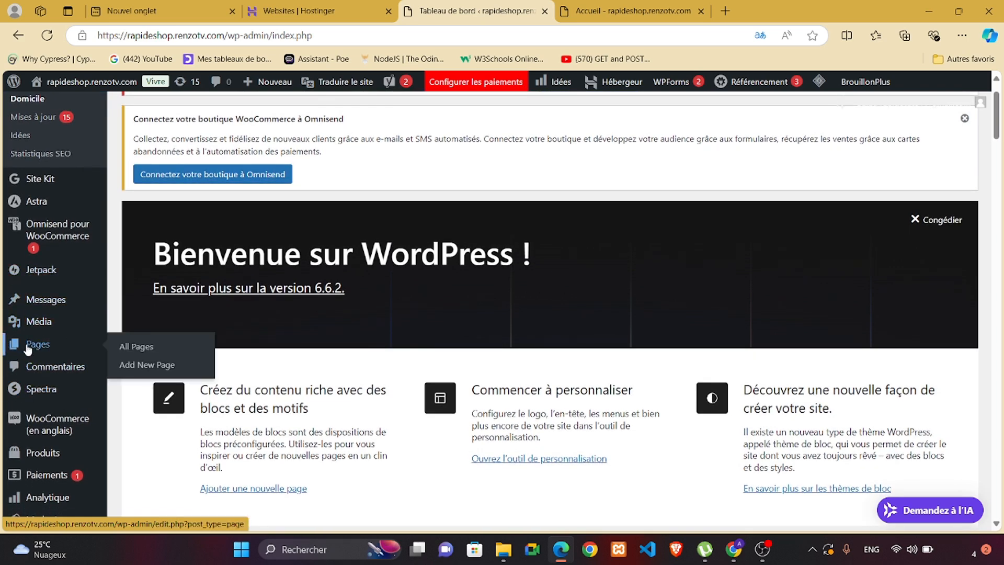
left_click(65, 346)
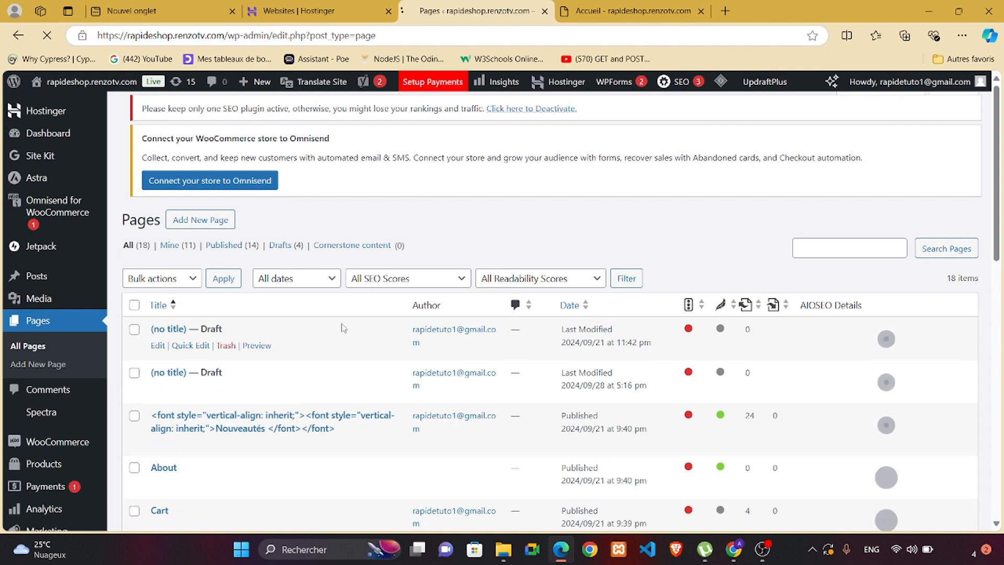
scroll(343, 329, "down", 3)
scroll(343, 329, "down", 2)
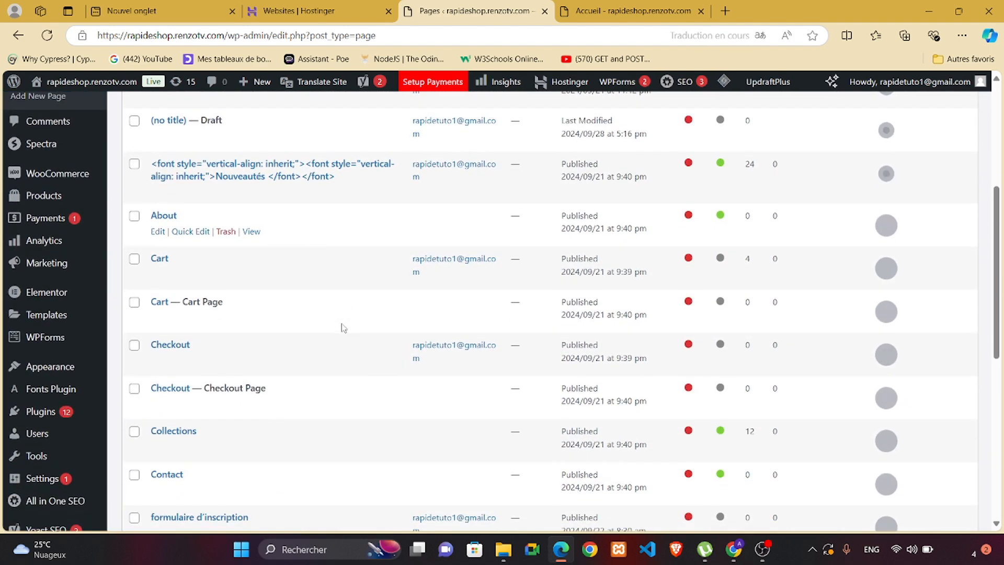
scroll(345, 345, "down", 6)
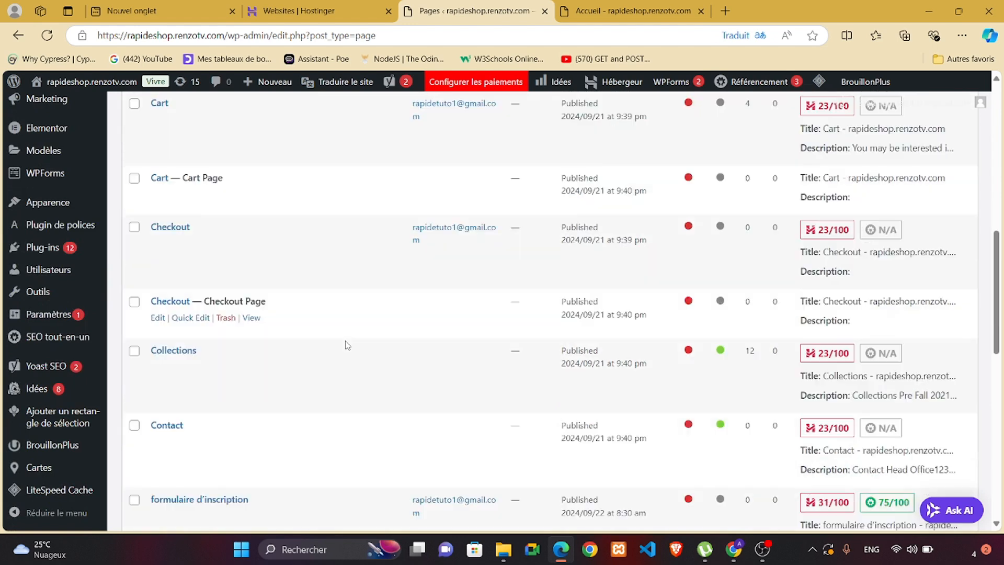
scroll(346, 345, "down", 2)
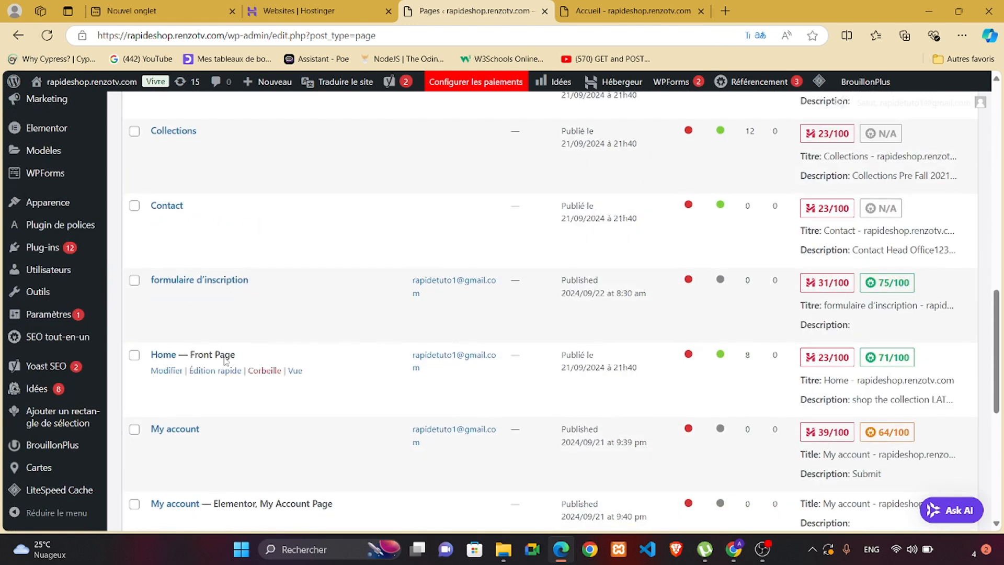
left_click(170, 372)
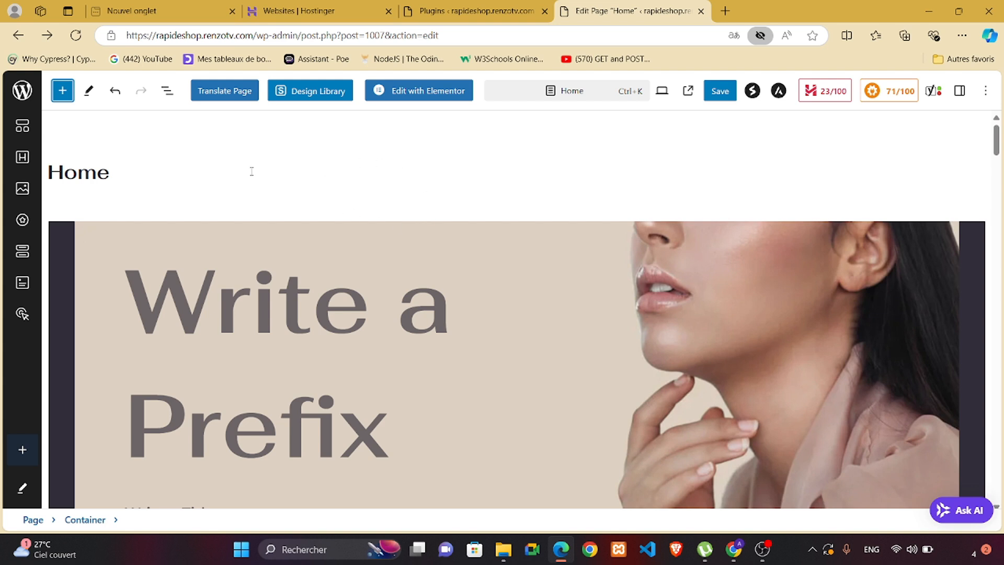
Show the block library for the Home page, and switch the page to editing with Elementor
left_click(63, 93)
left_click(112, 165)
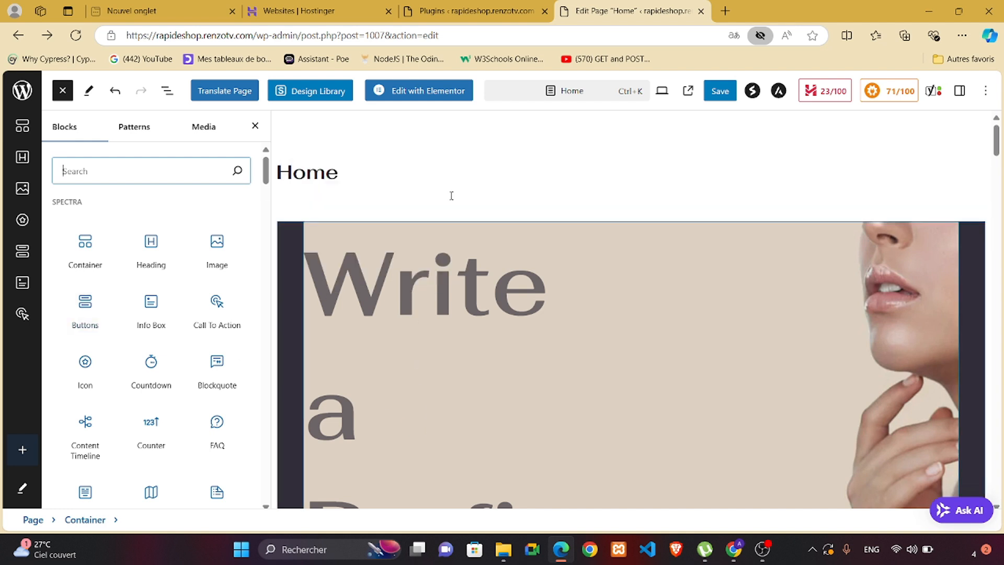
left_click(429, 92)
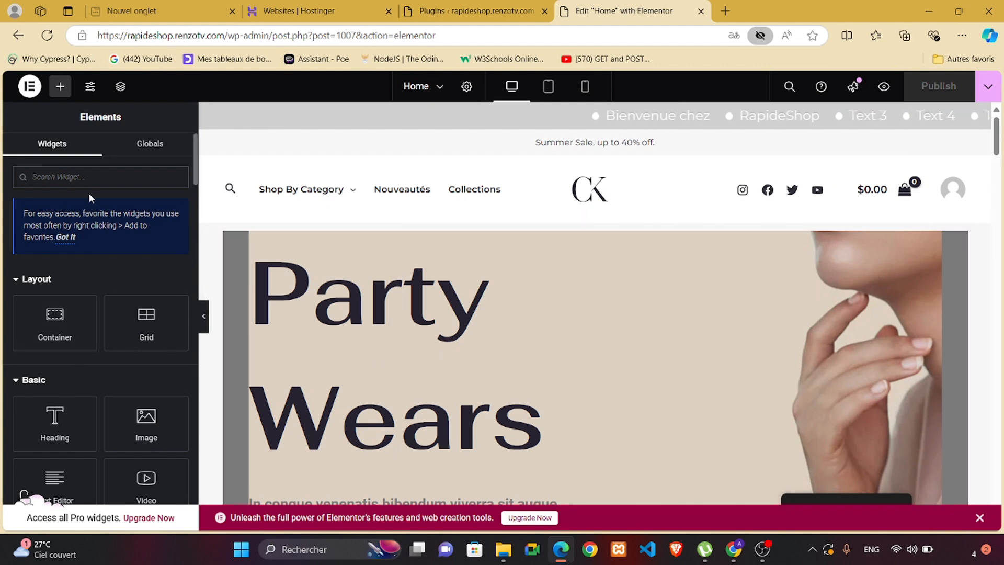
Examine the available widgets and the Home page's sections down to the map and the empty drop area beneath it
scroll(83, 371, "down", 3)
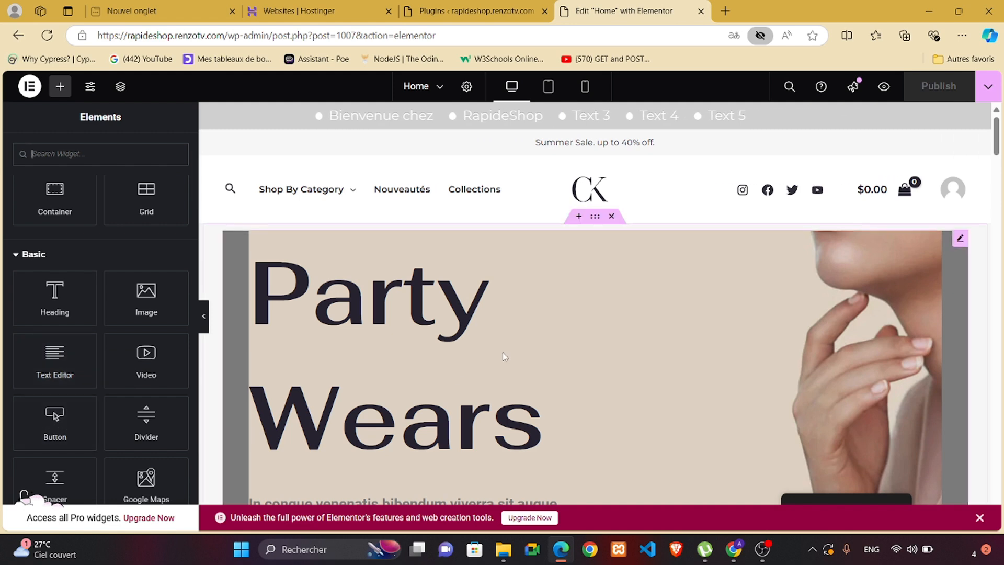
scroll(504, 355, "down", 1)
scroll(503, 355, "down", 8)
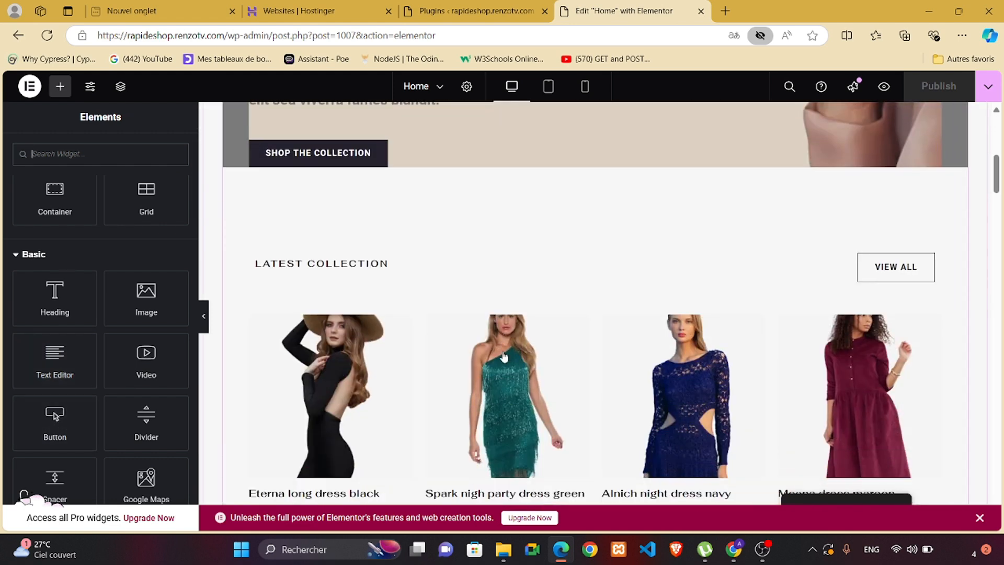
scroll(504, 356, "down", 10)
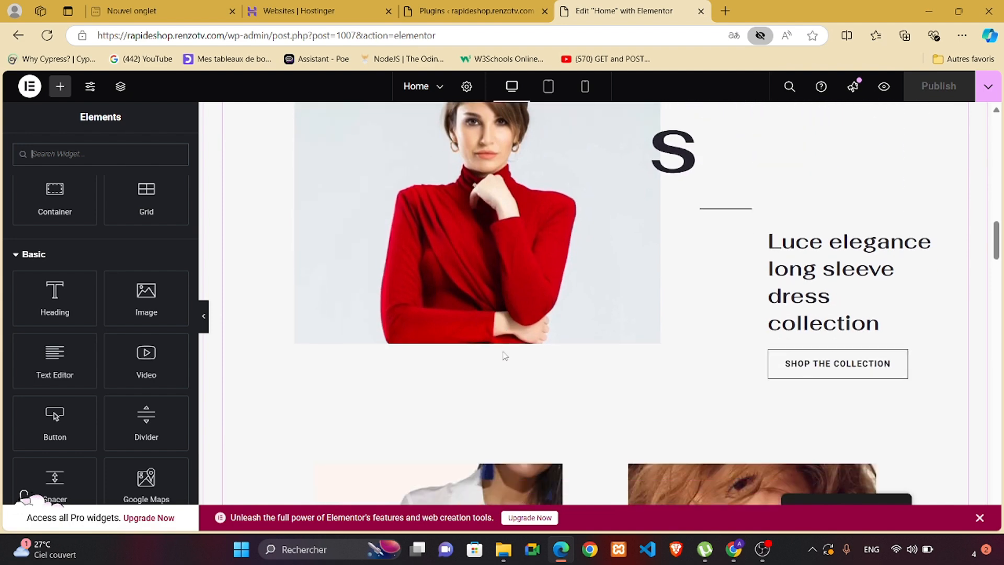
scroll(504, 347, "down", 10)
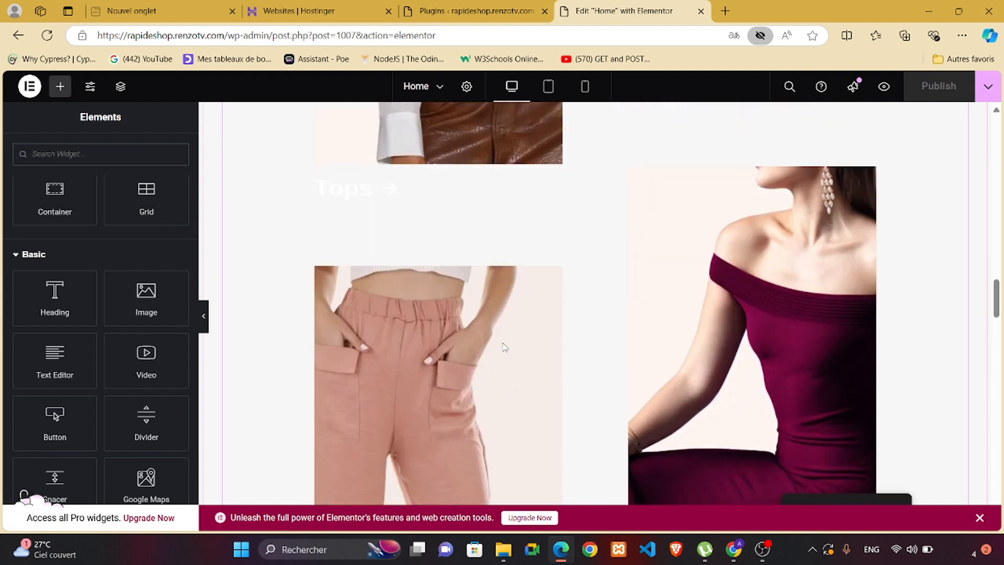
scroll(505, 347, "down", 10)
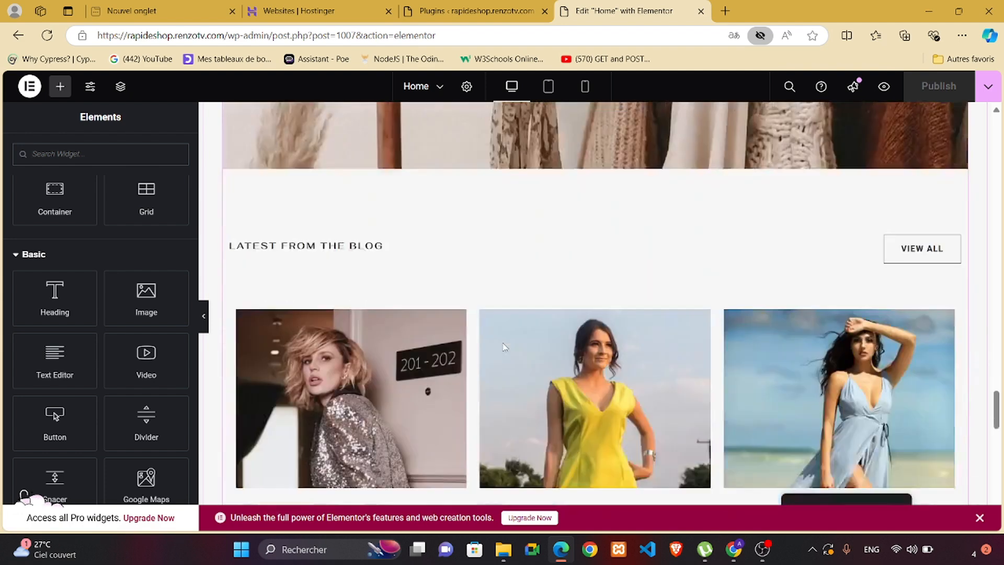
scroll(504, 347, "down", 4)
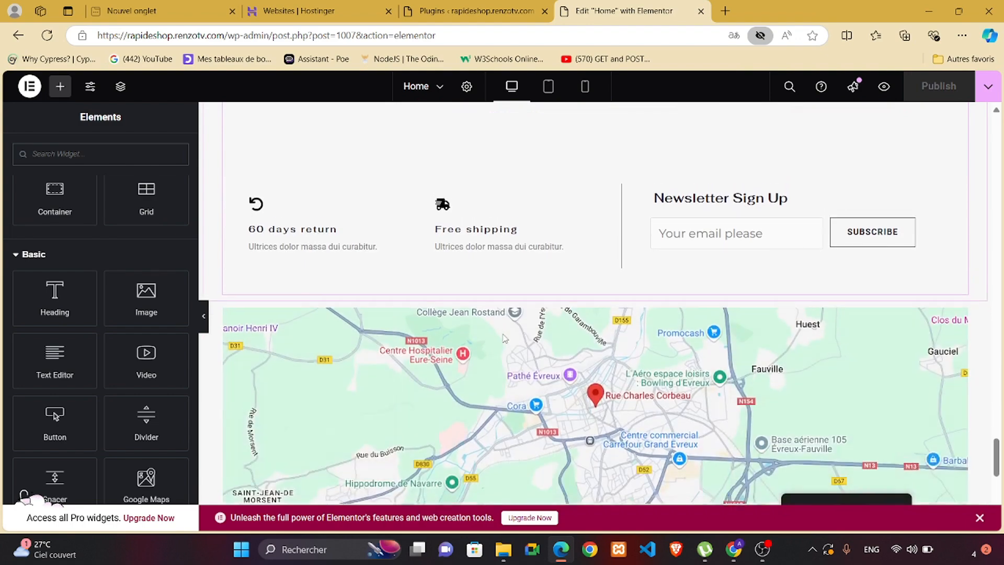
scroll(504, 339, "down", 8)
scroll(505, 339, "up", 5)
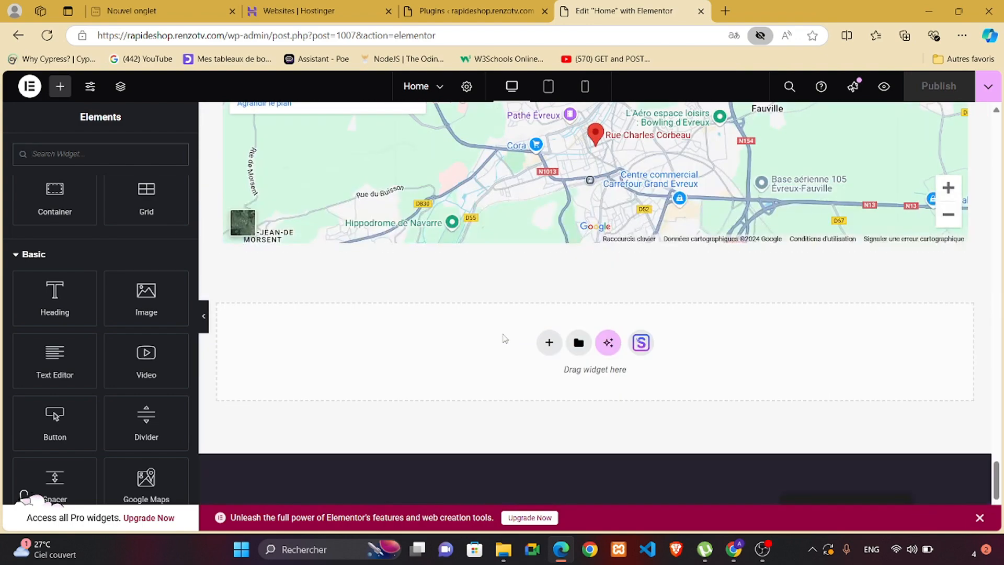
scroll(505, 339, "up", 5)
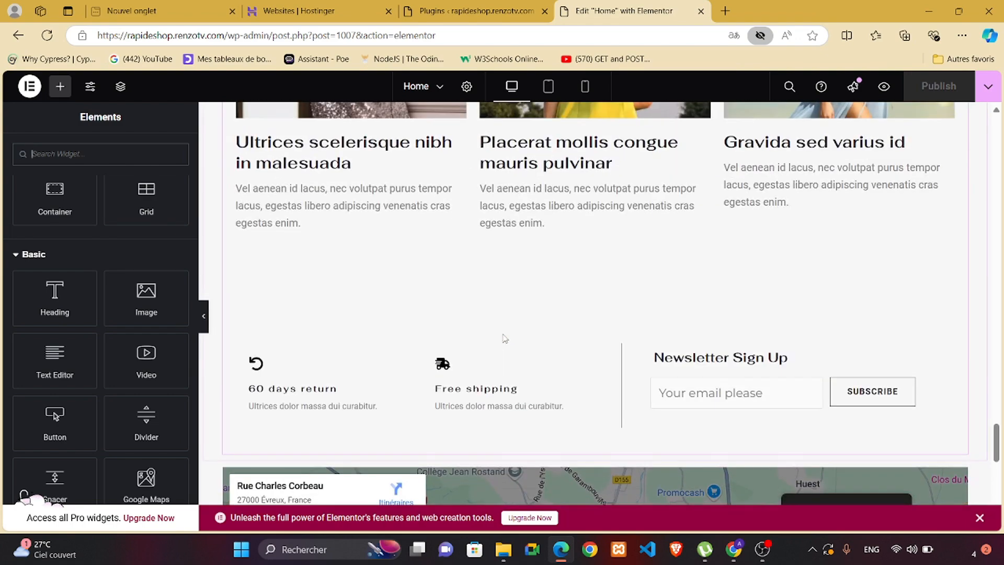
scroll(571, 335, "down", 3)
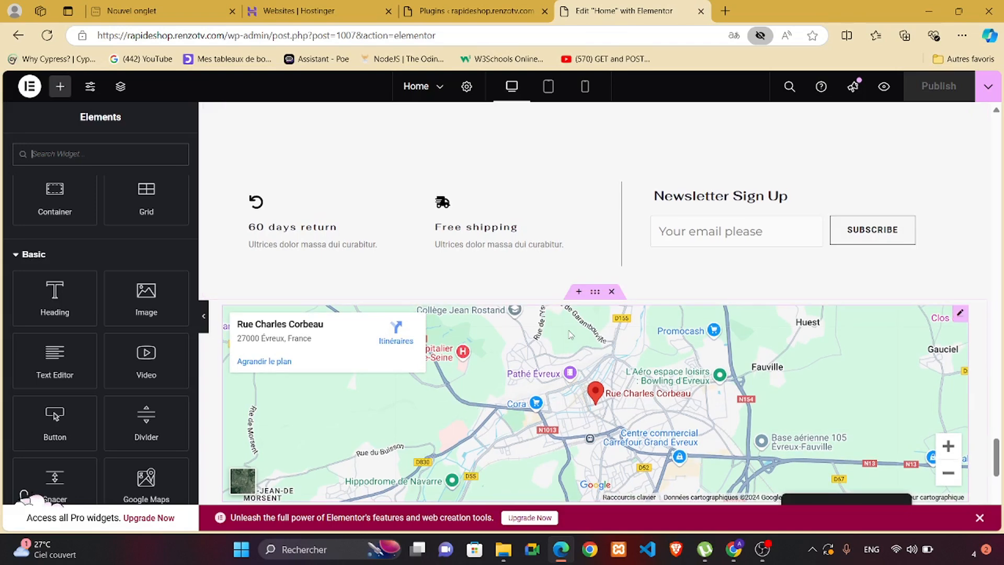
scroll(579, 262, "up", 2)
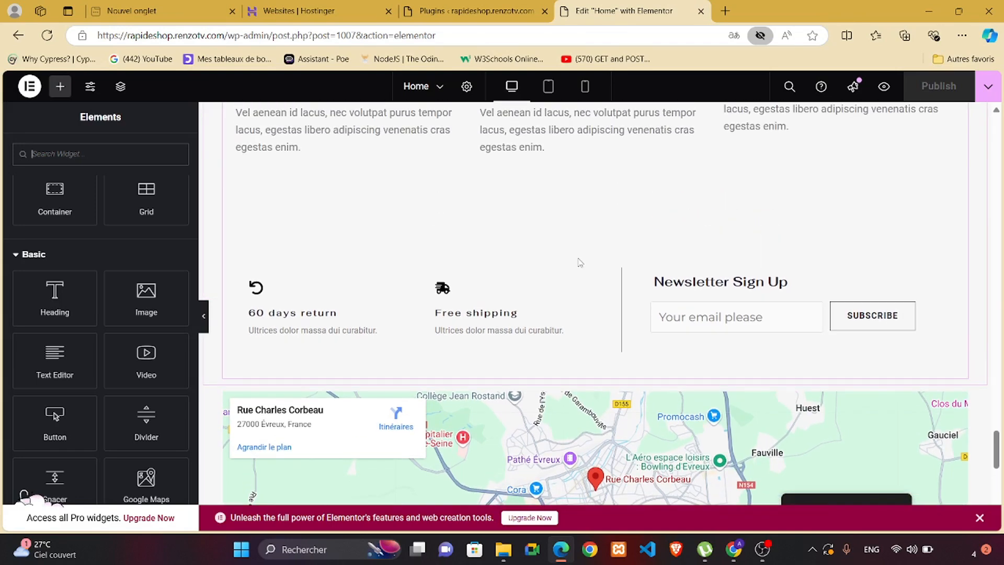
left_click(561, 199)
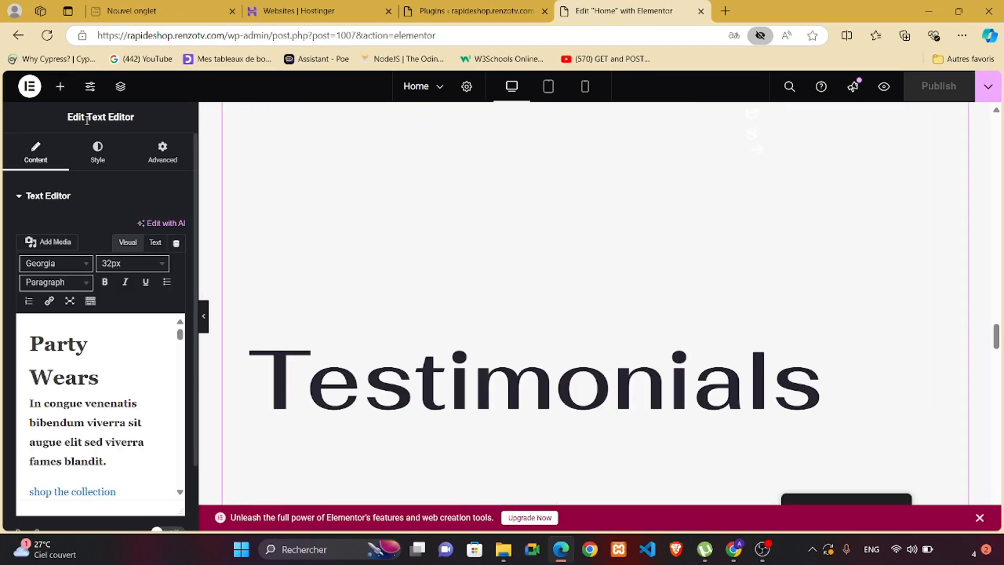
left_click(60, 87)
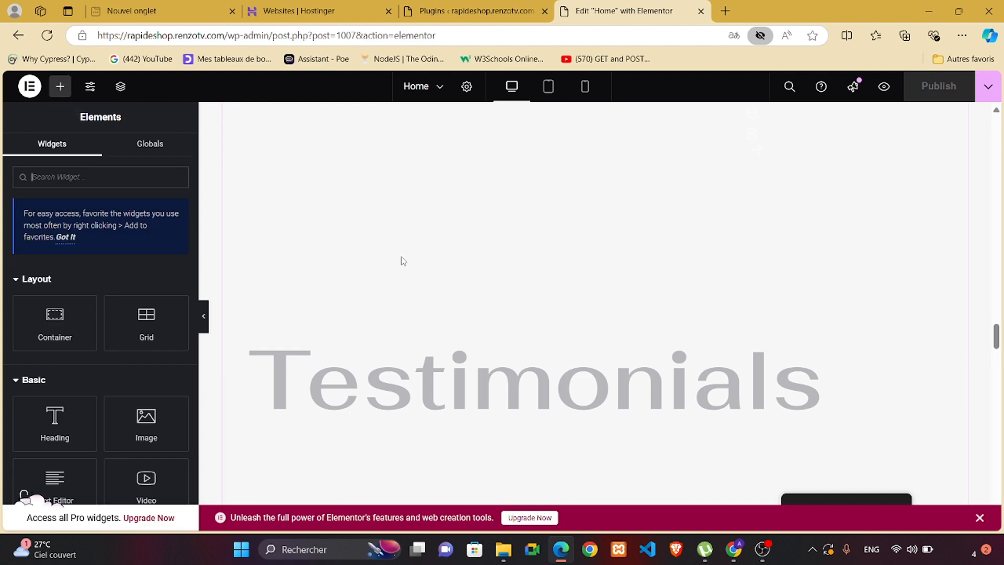
Add a Button widget directly below the map near the end of the Home page
scroll(401, 262, "down", 10)
scroll(402, 262, "up", 4)
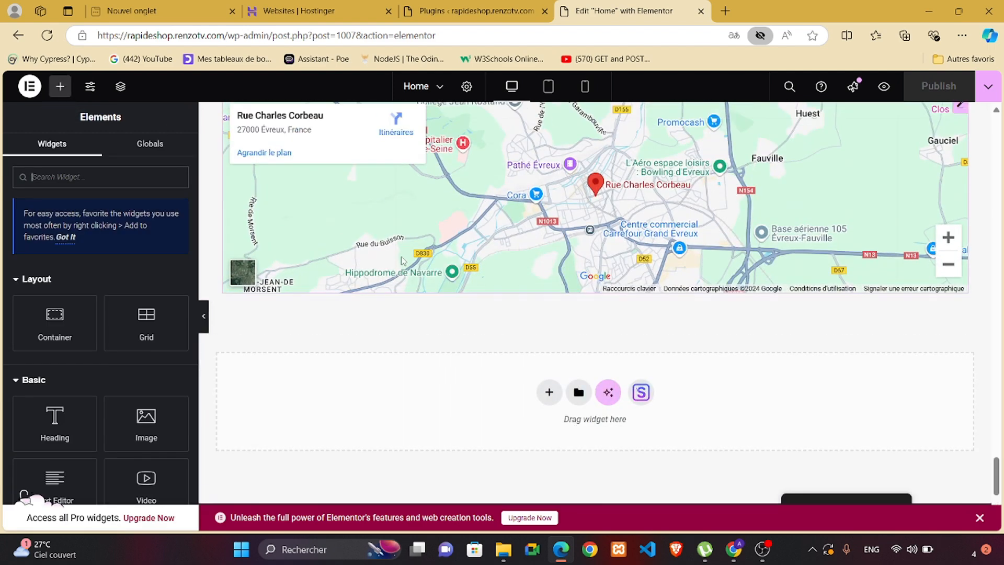
scroll(43, 384, "down", 5)
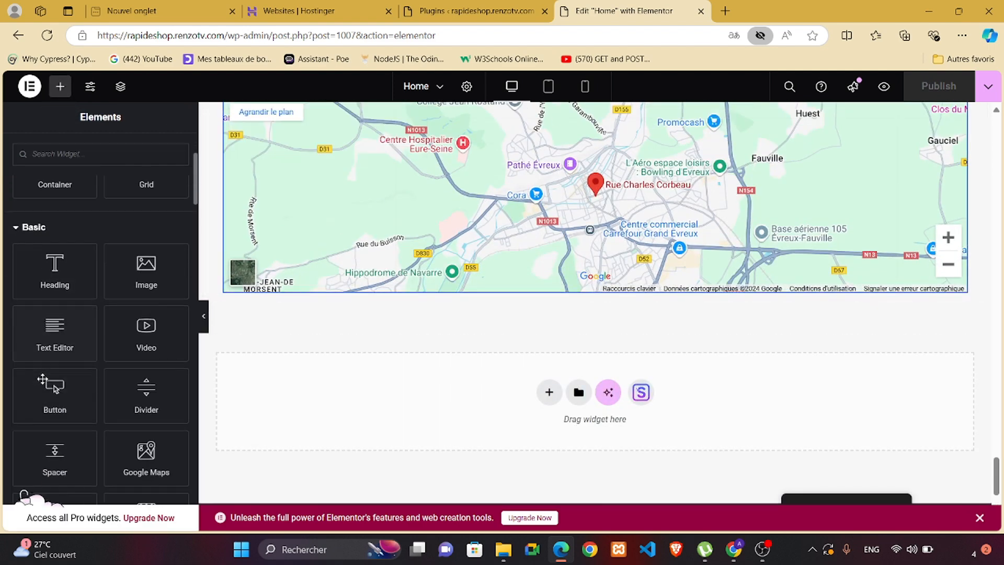
left_click_drag(55, 276, 556, 331)
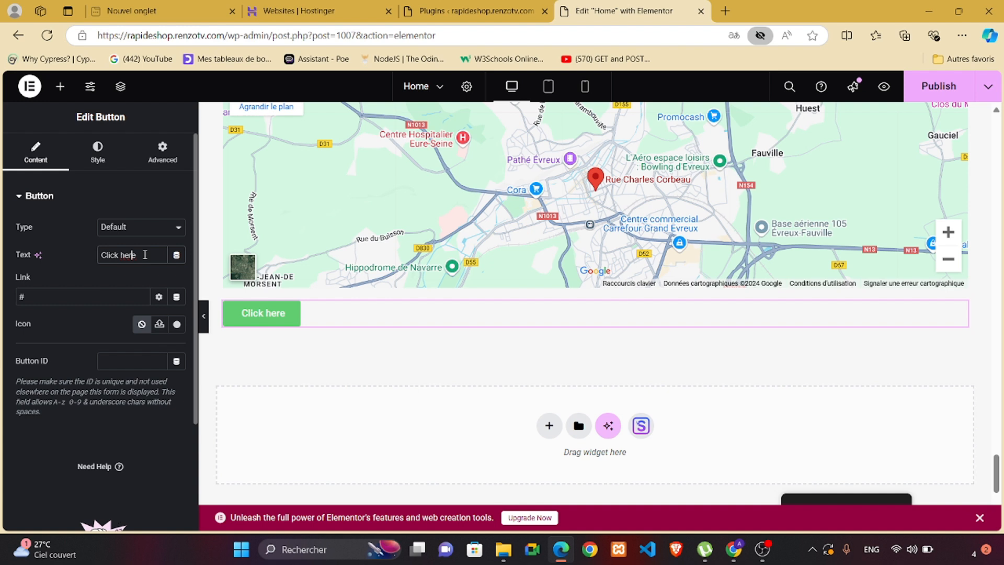
Replace the new button's text with "CONTACTEZ NOUS"
key("BackSpace")
key("BackSpace")
key("BackSpace")
key("BackSpace")
key("BackSpace")
key("BackSpace")
key("BackSpace")
key("BackSpace")
key("BackSpace")
key("BackSpace")
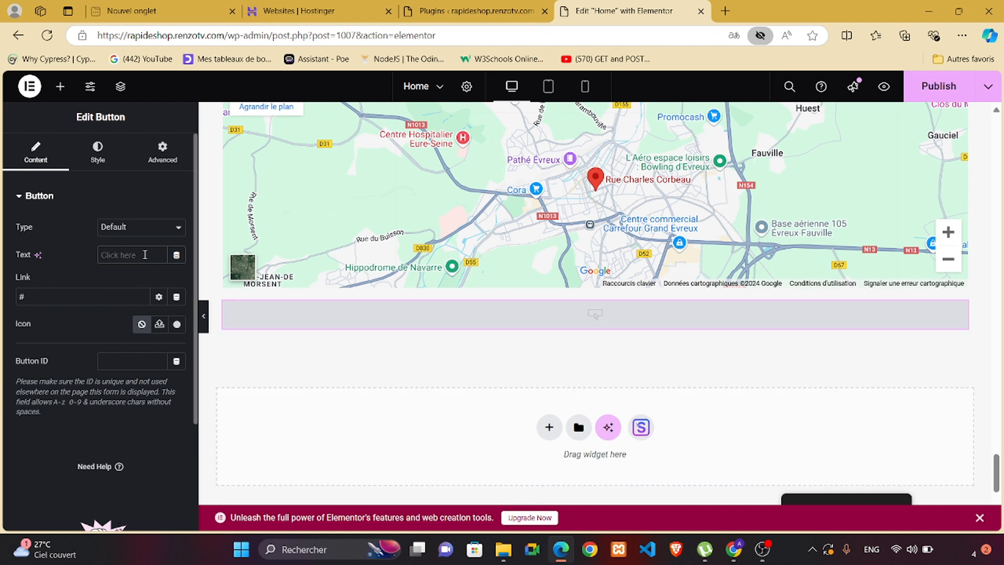
type("c")
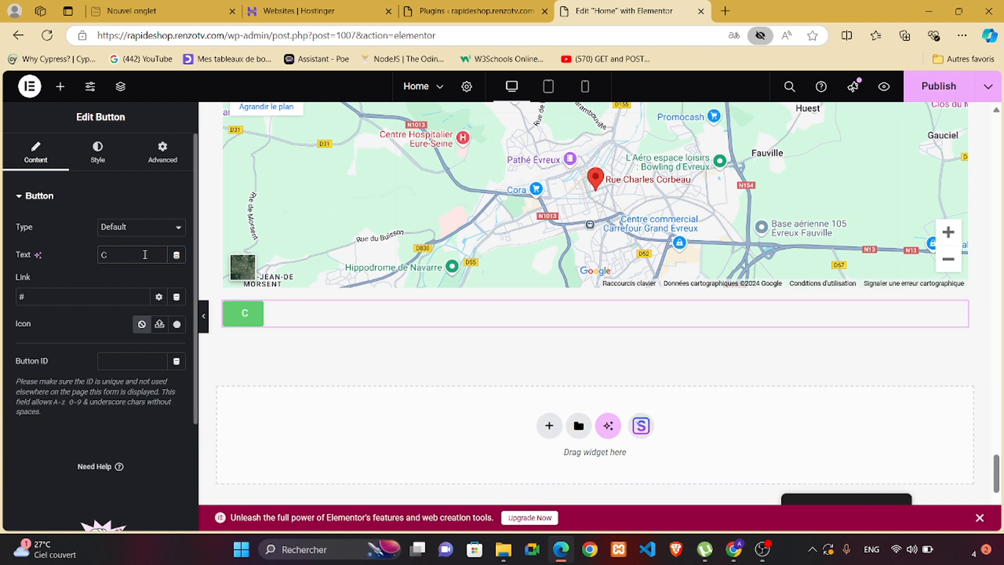
type("ONTACTE")
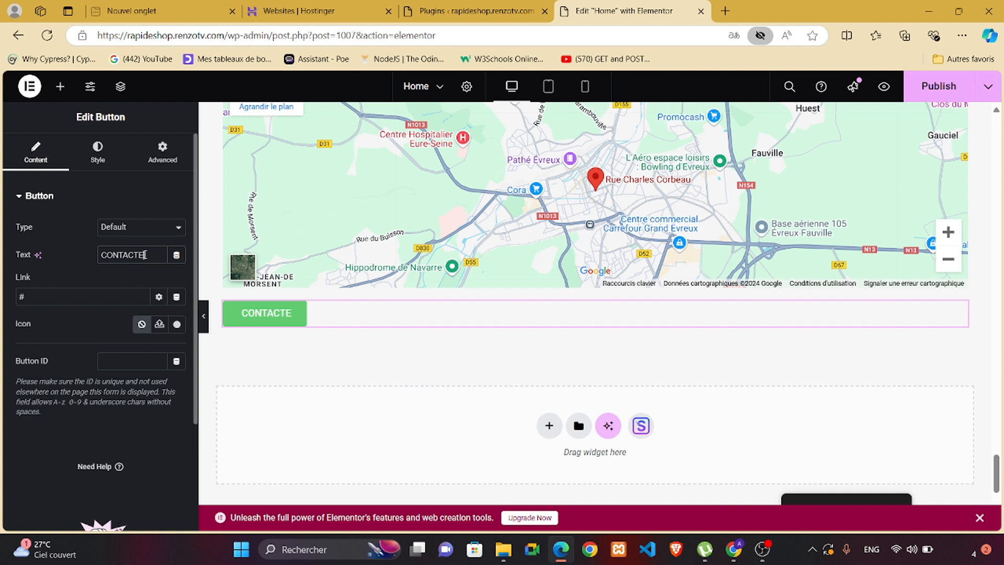
type("Z NOUS")
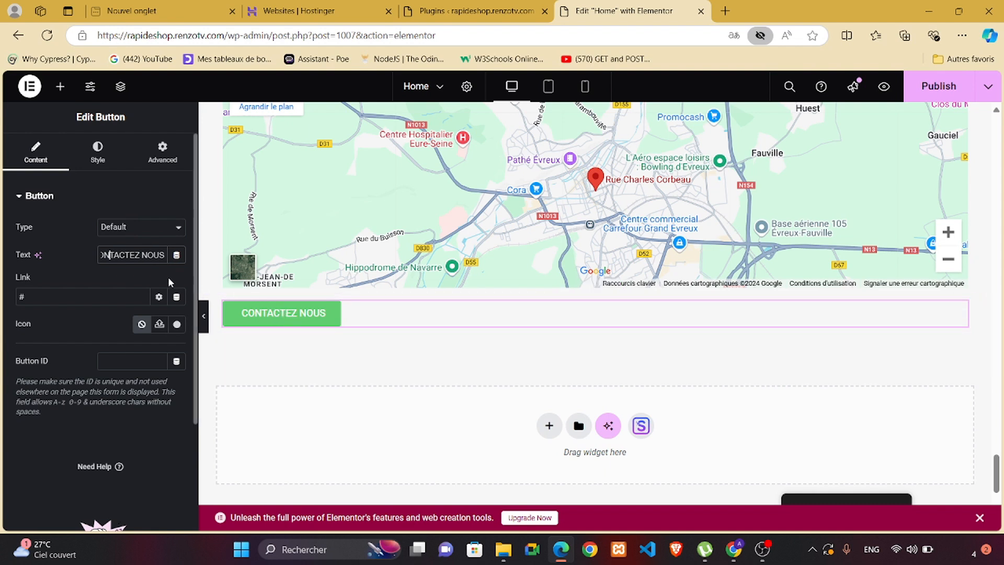
key("Home")
Set the button's background colour to the light blue #61BCCE and centre the button horizontally
left_click(99, 149)
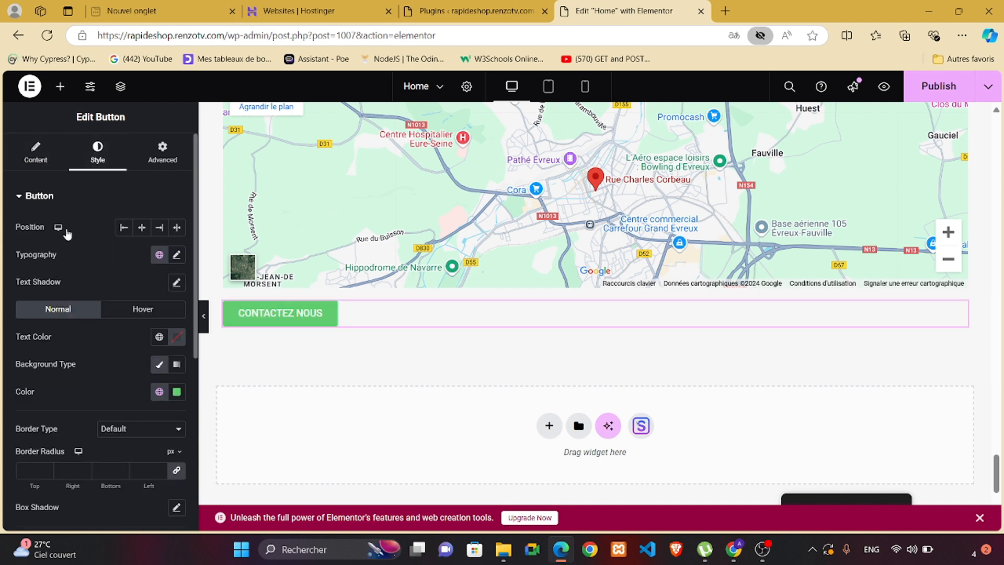
left_click(177, 393)
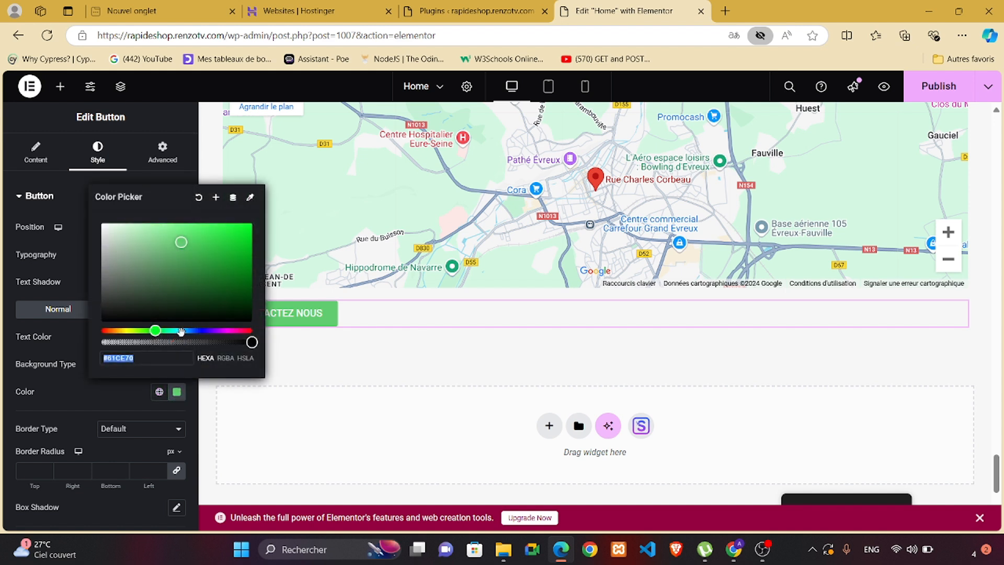
left_click(175, 331)
left_click(182, 335)
left_click(181, 330)
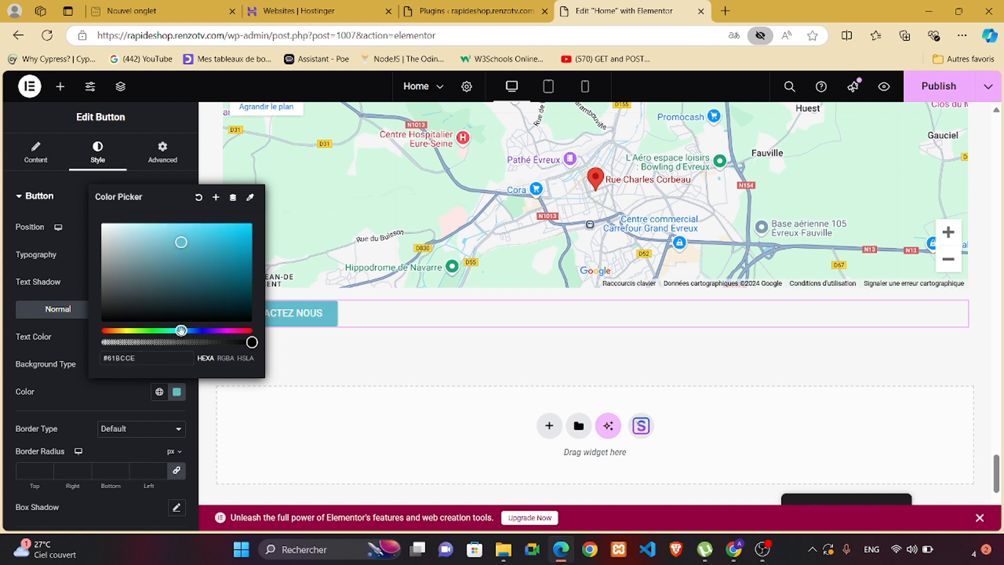
left_click(334, 353)
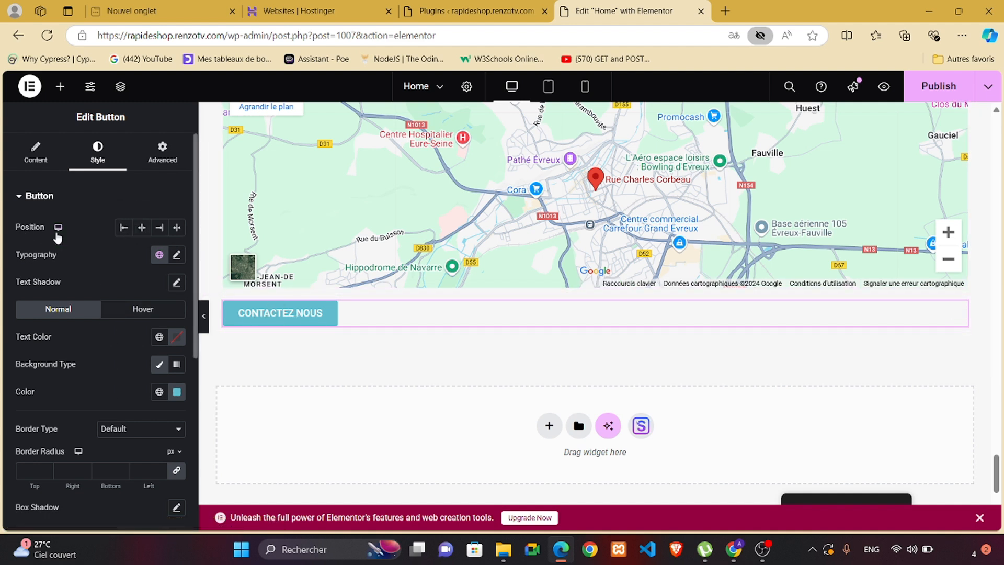
left_click(144, 228)
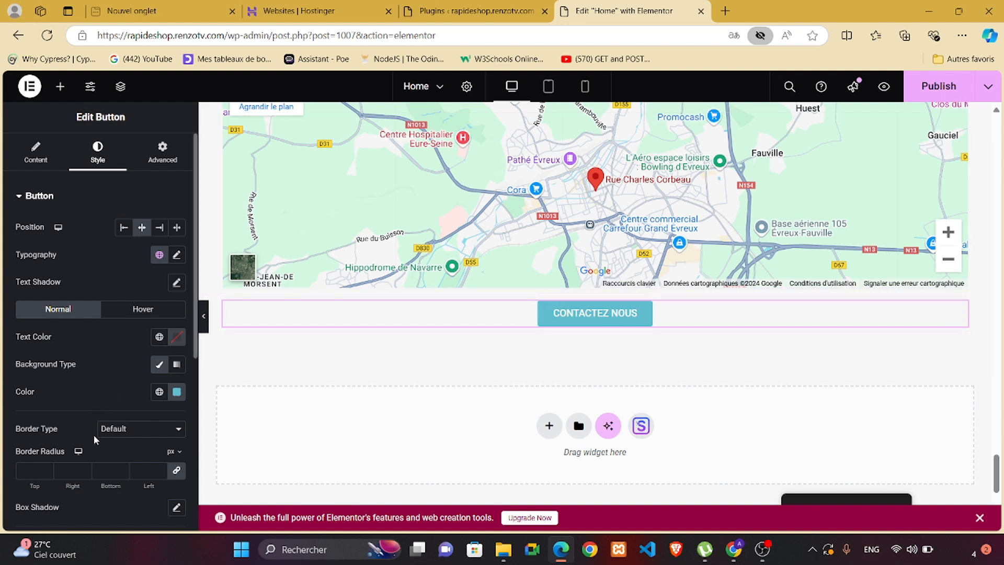
Try border radii of 5 and 10 px on the button, and set all four corners to 7 px
scroll(93, 435, "down", 2)
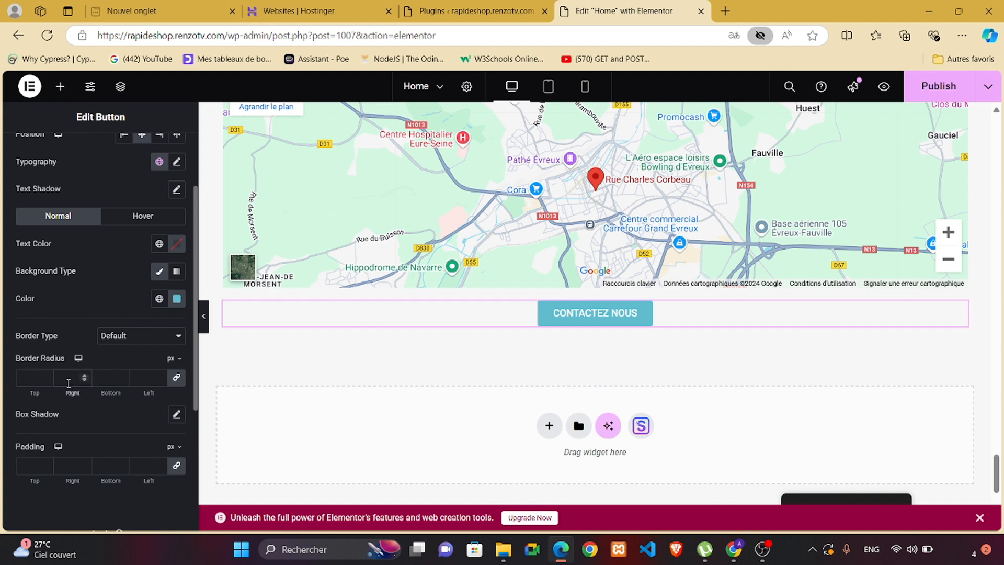
type("5")
key("BackSpace")
type("10")
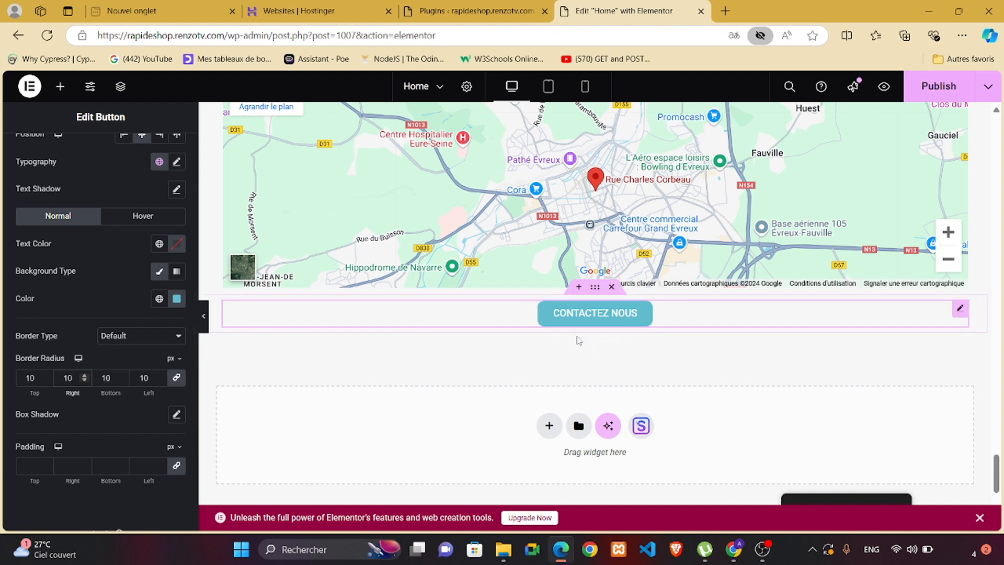
key("BackSpace")
key("BackSpace")
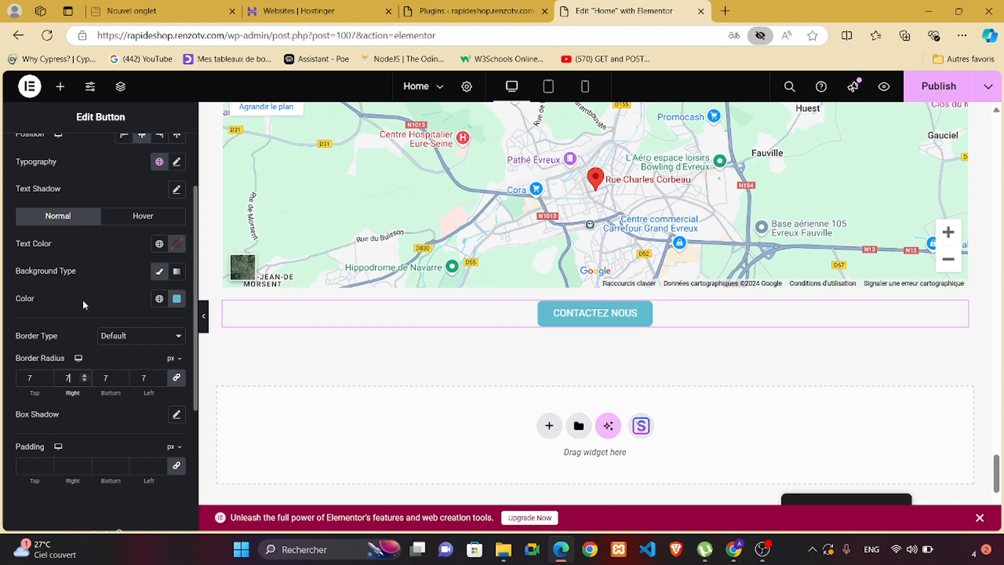
Review the button's style settings and publish the updated Home page
scroll(83, 300, "up", 2)
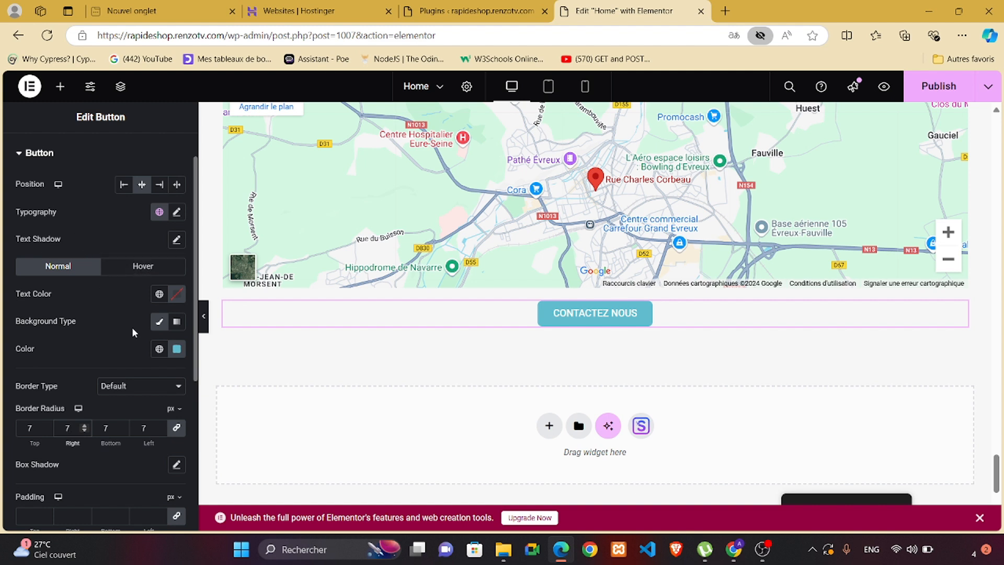
scroll(151, 388, "down", 3)
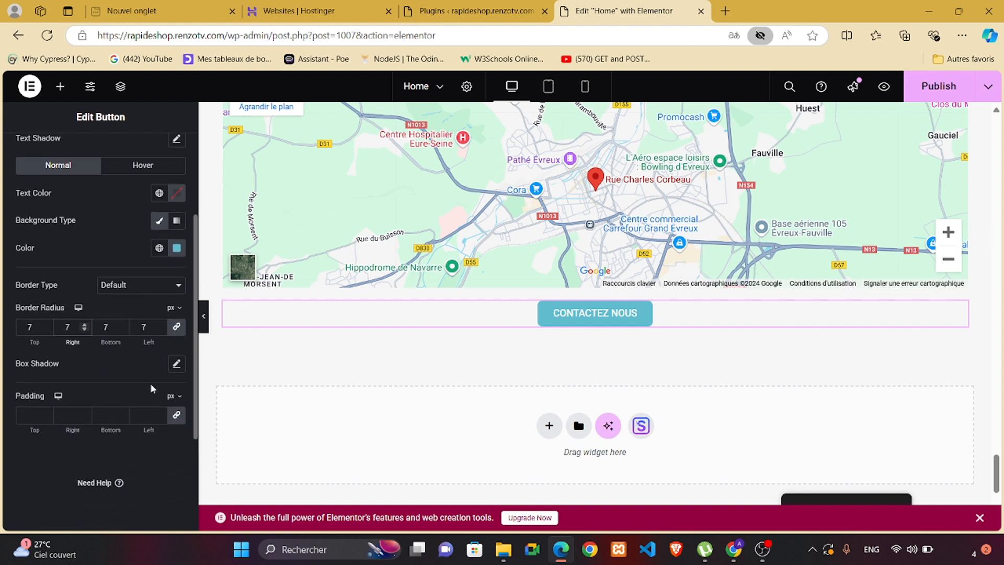
scroll(152, 388, "up", 2)
scroll(149, 383, "up", 2)
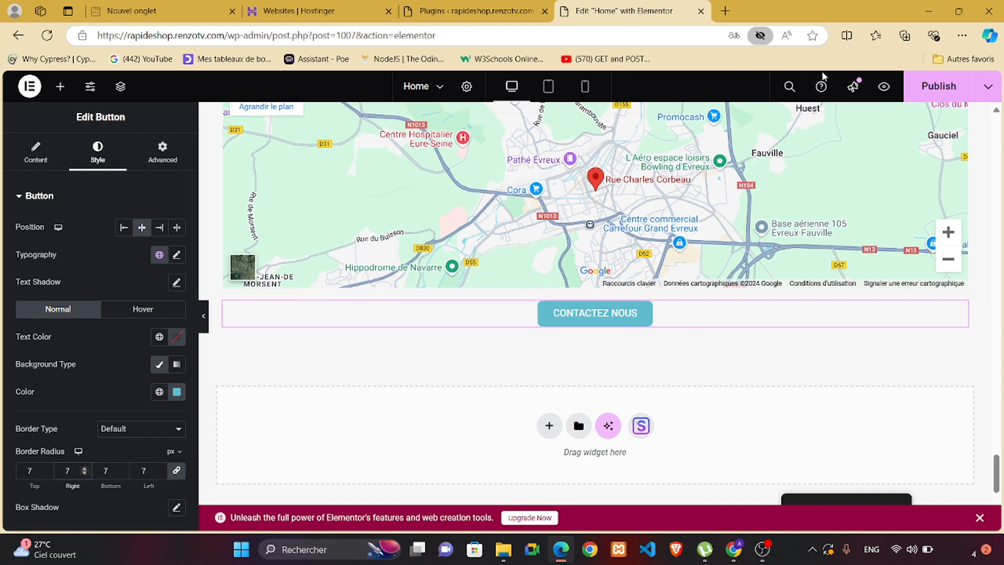
left_click(944, 87)
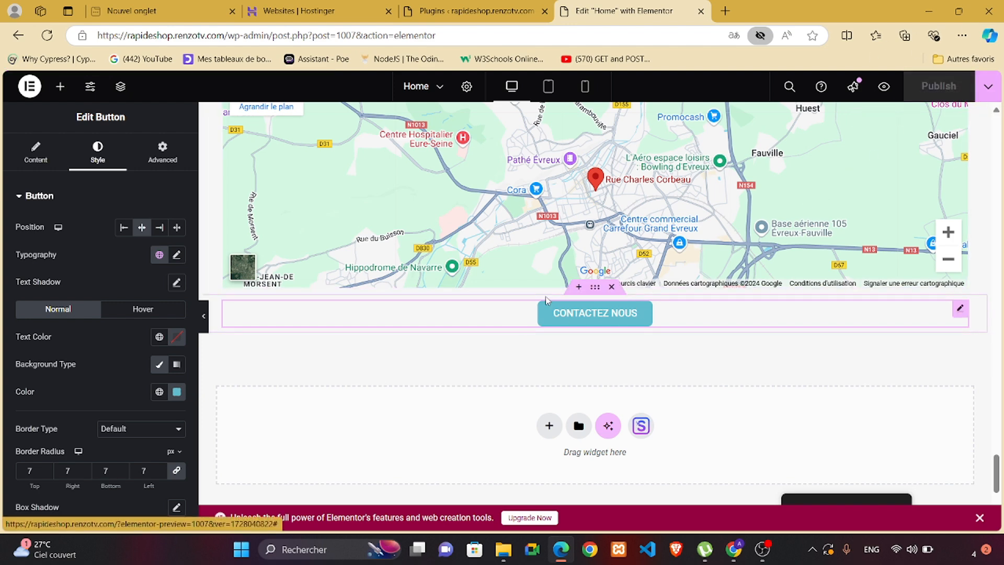
View the published Home page and examine the "CONTACTEZ NOUS" button between the map and the footer
scroll(547, 301, "up", 1)
scroll(547, 301, "up", 4)
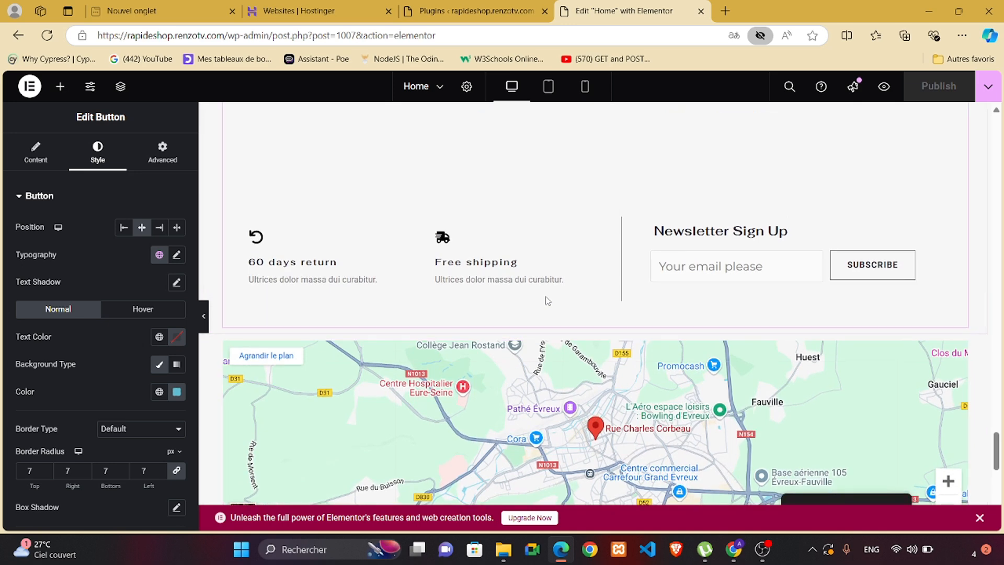
scroll(547, 301, "down", 3)
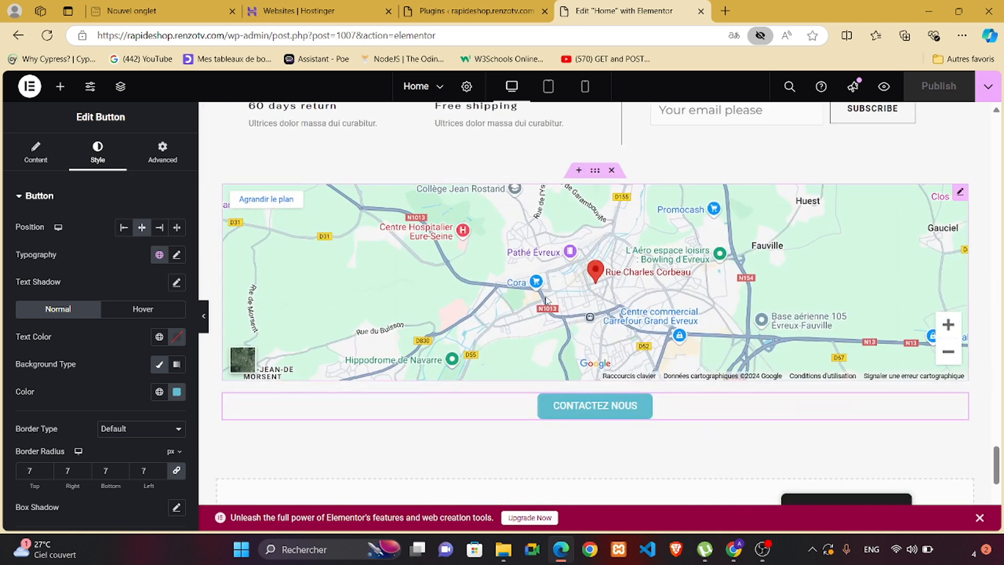
left_click(987, 90)
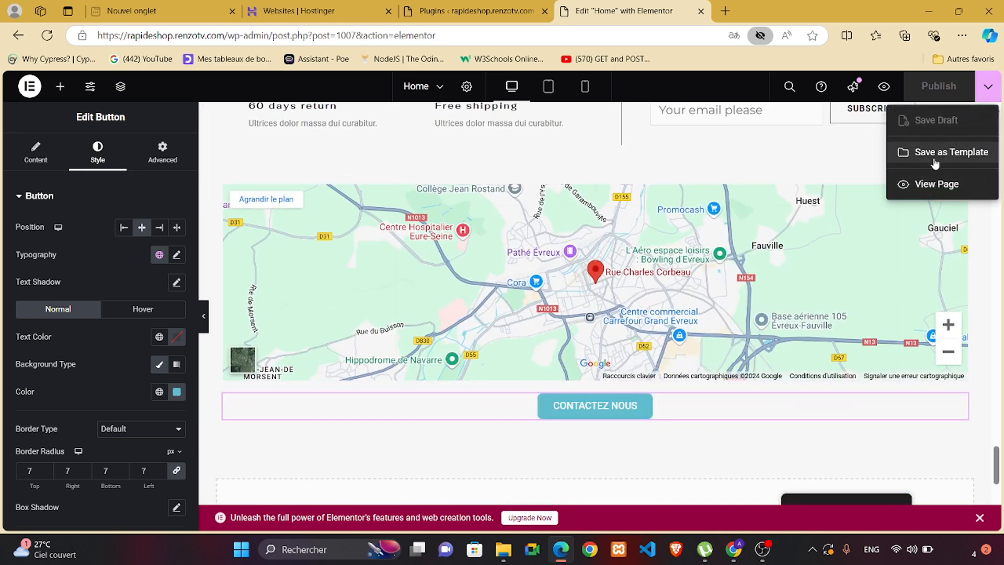
left_click(911, 186)
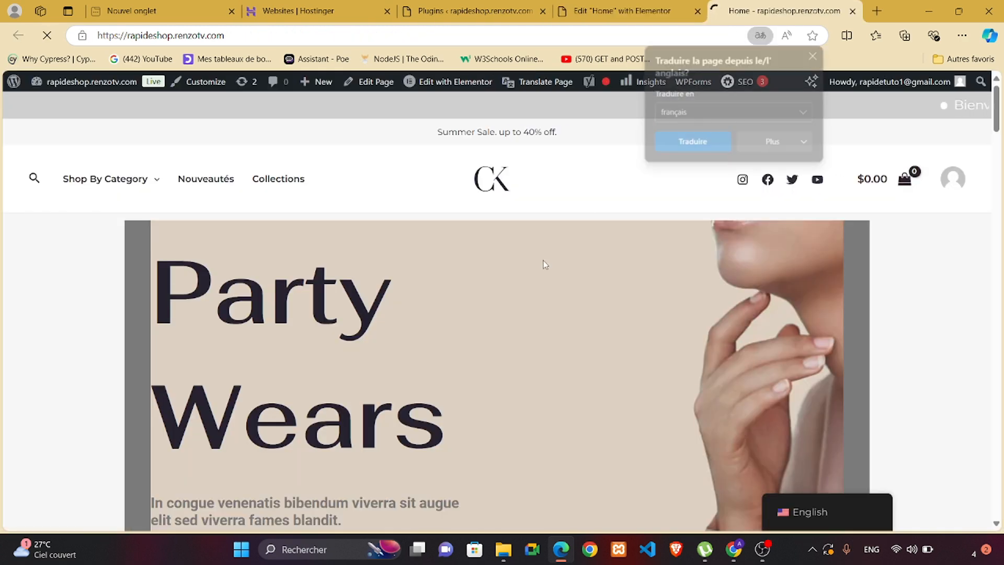
scroll(504, 361, "down", 15)
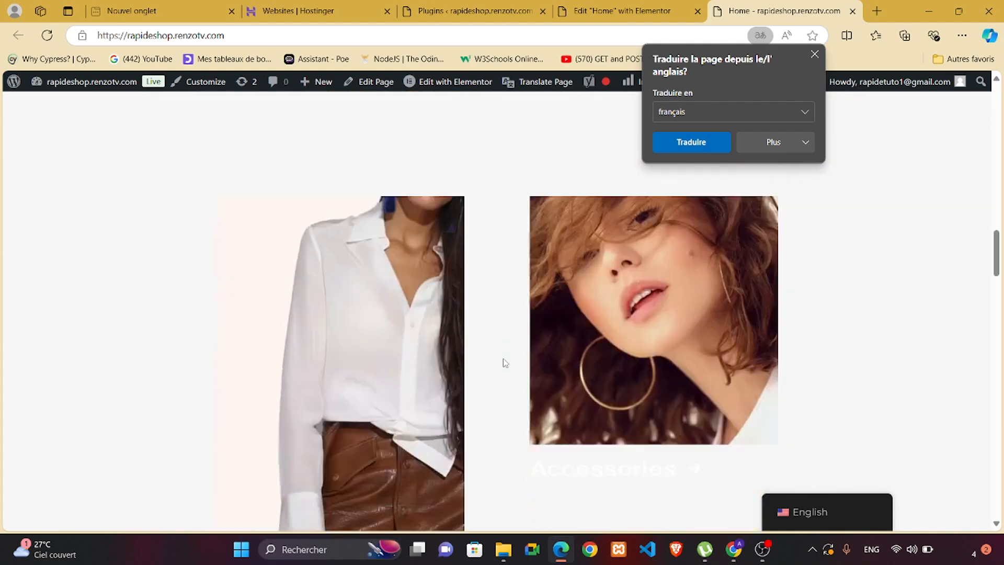
scroll(505, 362, "down", 12)
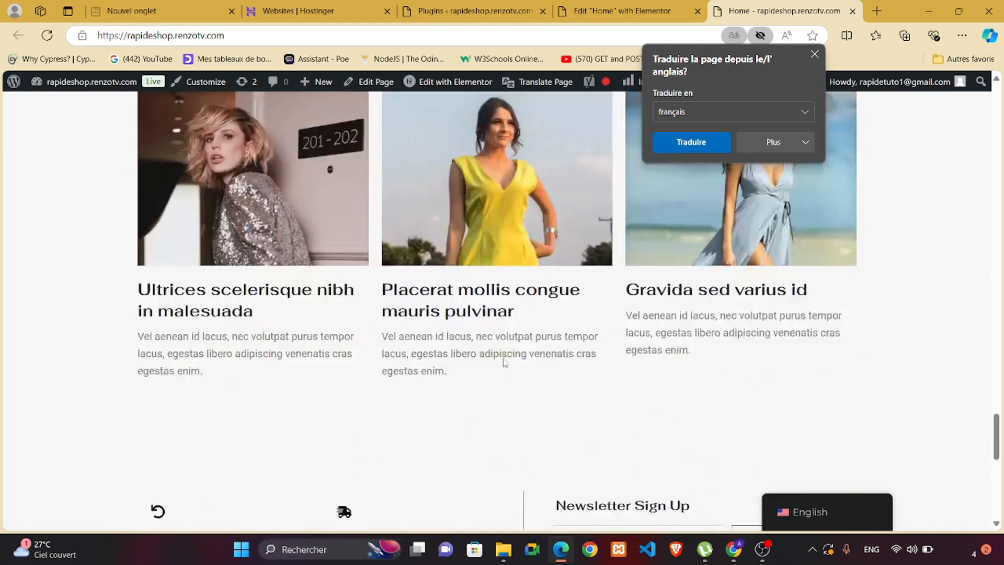
scroll(505, 362, "down", 10)
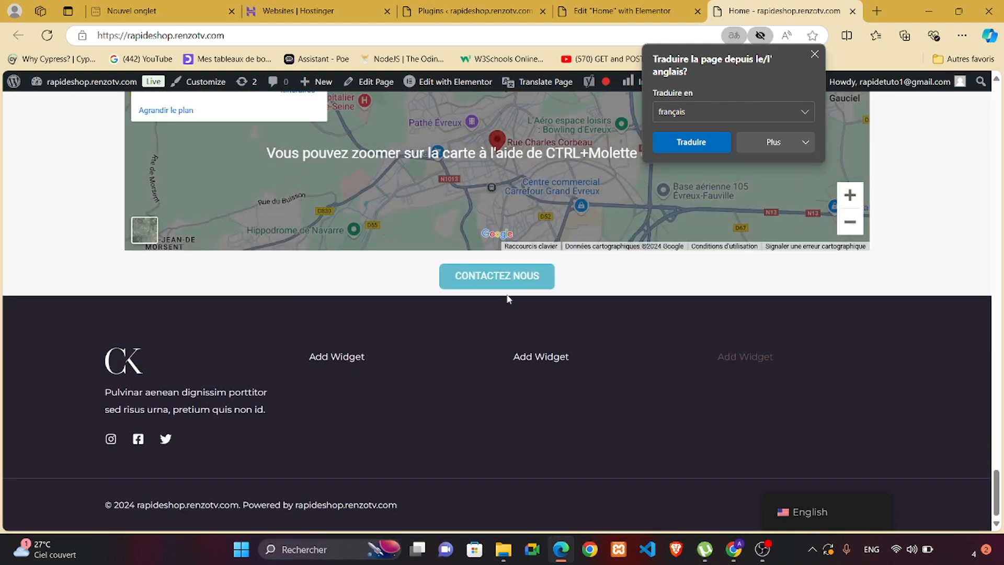